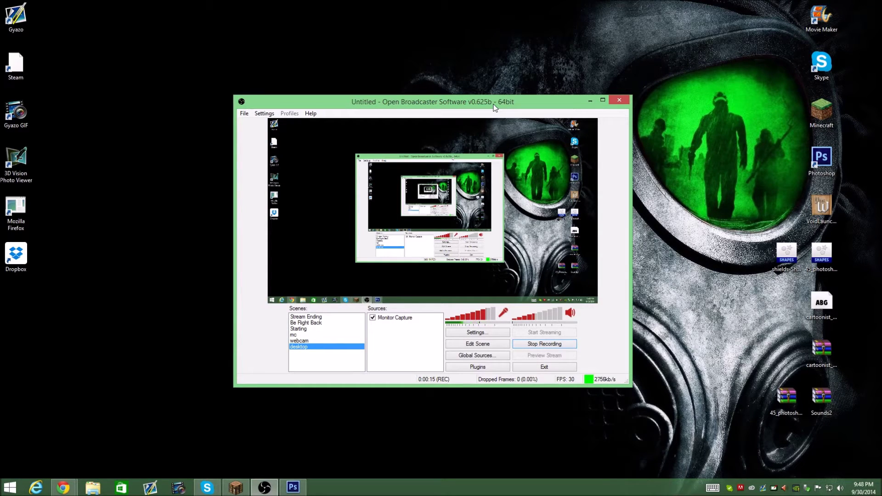
Move the OBS window up and to the left, then open OBS Settings
drag(486, 102, 480, 95)
drag(497, 94, 485, 87)
click(245, 100)
click(188, 110)
Bring up the annotated Broadcast Settings screenshot in Photoshop, then switch to the Twitch stream key page
click(292, 487)
key(alt+Tab)
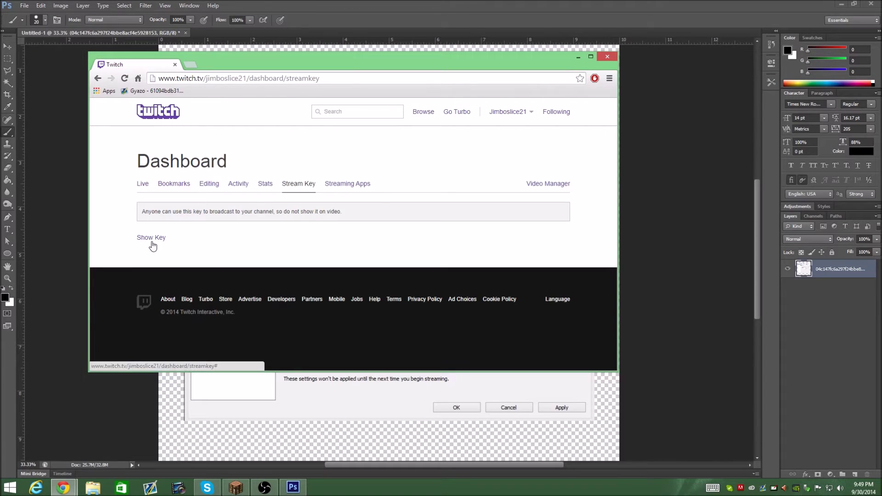
Drag the Twitch stream key browser window down, then minimize it to reveal OBS
drag(285, 60, 292, 222)
click(584, 220)
Minimize Photoshop and set the OBS Desktop Audio Device to the headset speakers
click(842, 4)
click(250, 105)
click(242, 112)
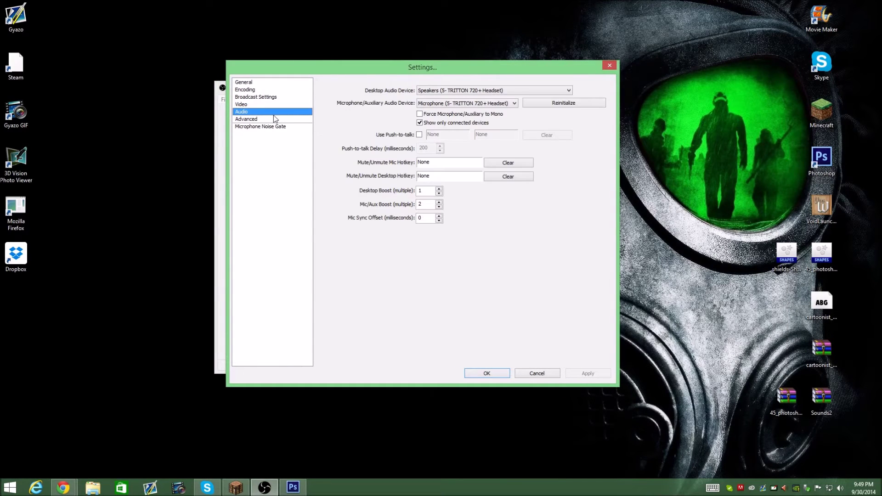
click(453, 93)
click(444, 114)
Review the Video and Broadcast Settings pages without applying changes, then cancel Settings
click(246, 105)
click(455, 275)
click(247, 98)
click(536, 373)
drag(390, 89, 399, 67)
Select the desktop scene and add a Game Capture source named 'jksddgfsdg'
right_click(310, 331)
click(316, 313)
right_click(372, 295)
mouse_move(392, 301)
click(317, 362)
text(jksddgfsdg)
key(Return)
Capture [javaw]: Minecraft 1.7.9 with Stretch and Ignore aspect ratio enabled, and save
click(384, 119)
click(369, 138)
click(307, 154)
click(307, 162)
click(552, 299)
click(236, 488)
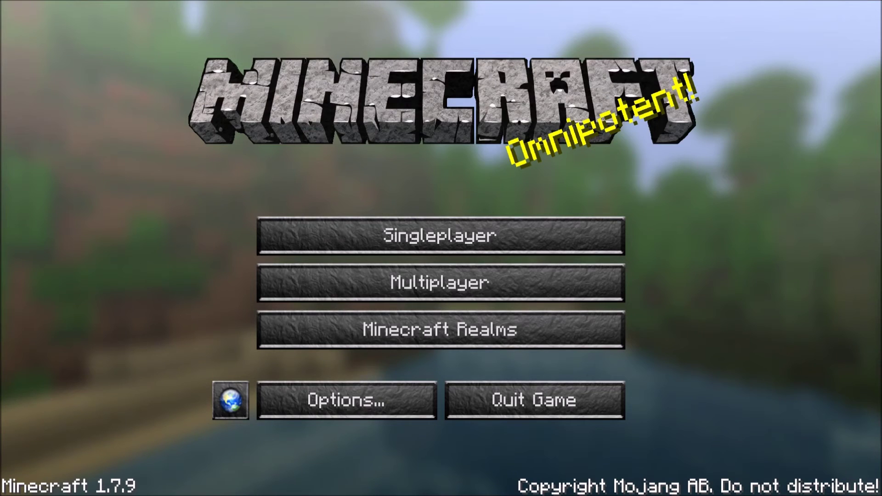
key(alt+Tab)
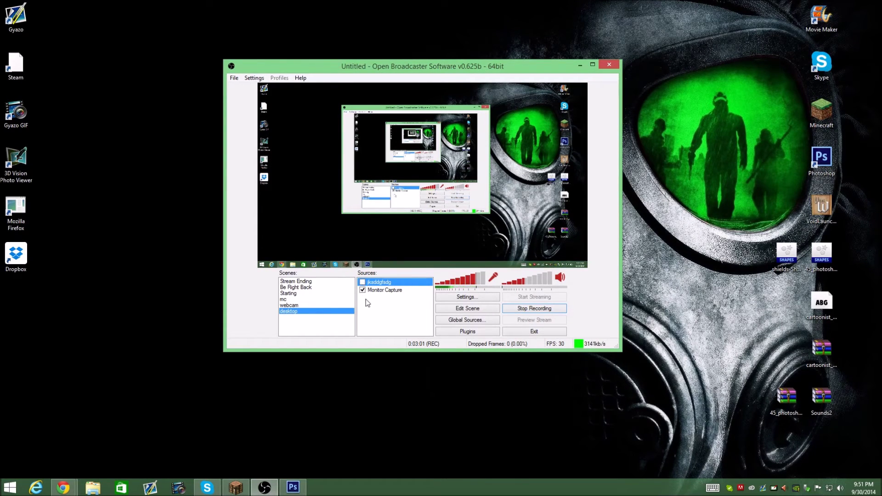
right_click(367, 300)
Add a Video Capture Device webcam source with the default name and accept its device settings
mouse_move(385, 306)
click(325, 357)
click(466, 252)
drag(454, 121, 515, 133)
drag(526, 132, 563, 138)
click(620, 364)
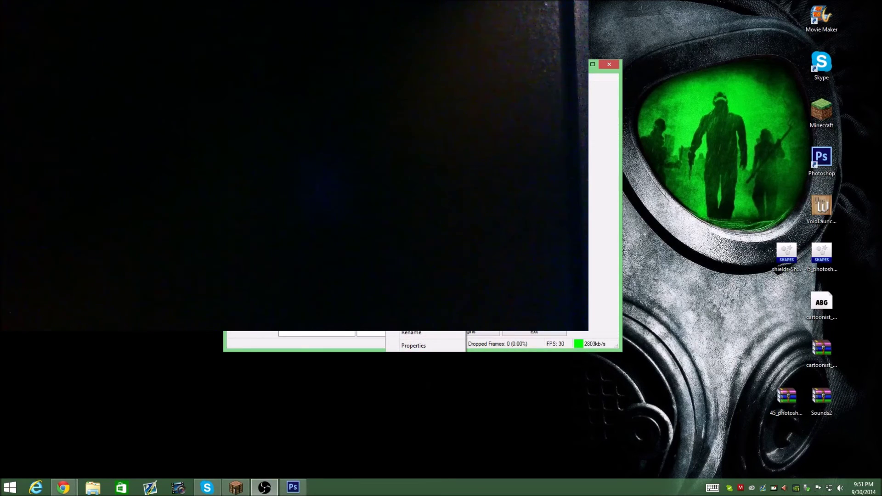
key(Escape)
Shrink the webcam toward the top-left and reduce the Minecraft capture so the desktop shows
drag(446, 188, 504, 218)
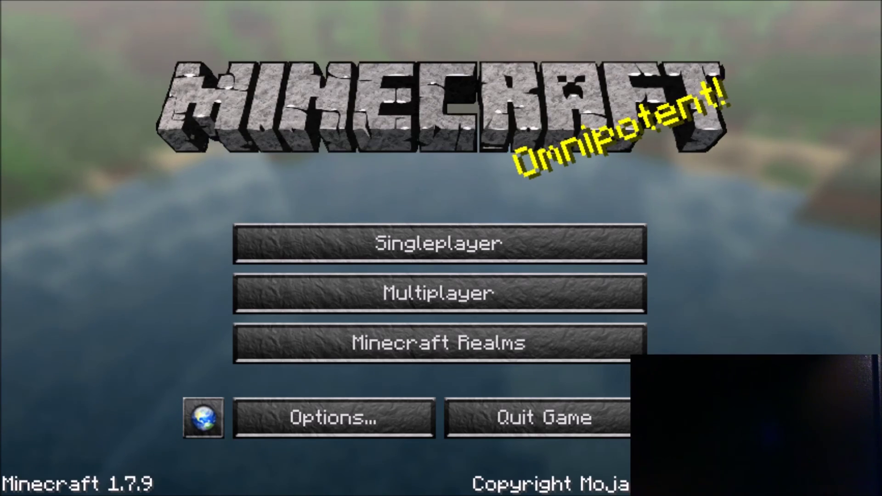
drag(294, 126, 290, 227)
click(433, 191)
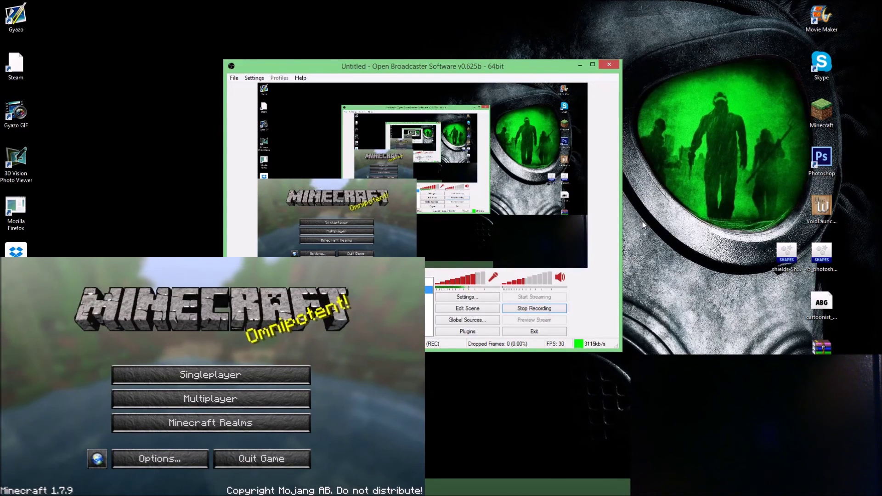